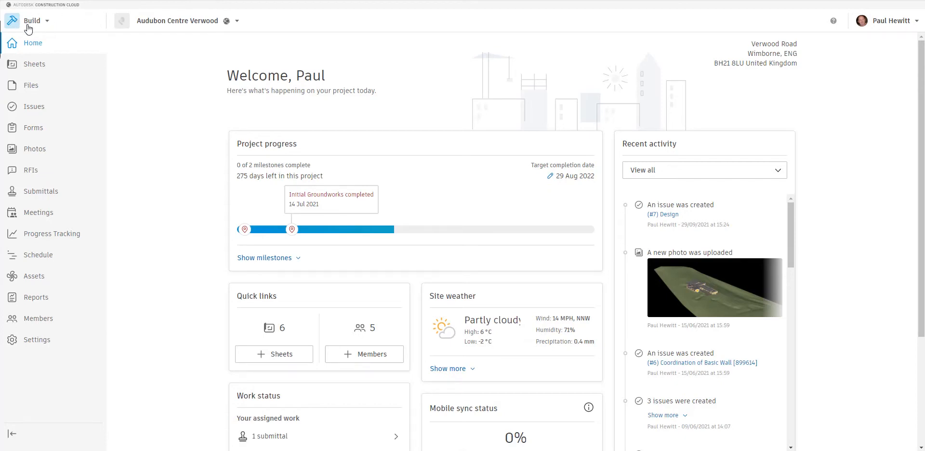
Scroll the Audubon Centre Verwood home dashboard down to the Bridge card.
{"action": "scroll", "coordinate": [432, 245], "scroll_direction": "down", "scroll_amount": 3}
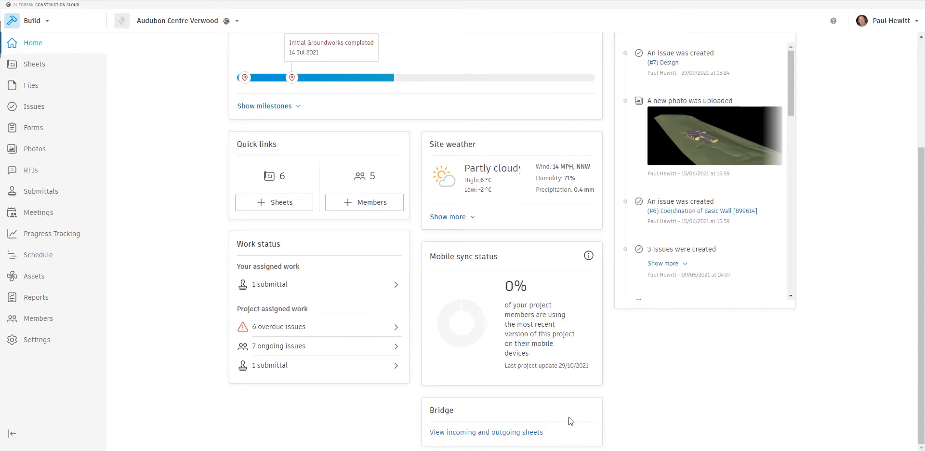
Confirm Bridge shows no incoming or outgoing sheets, then go to the project's Sheets list.
{"action": "left_click", "coordinate": [485, 433]}
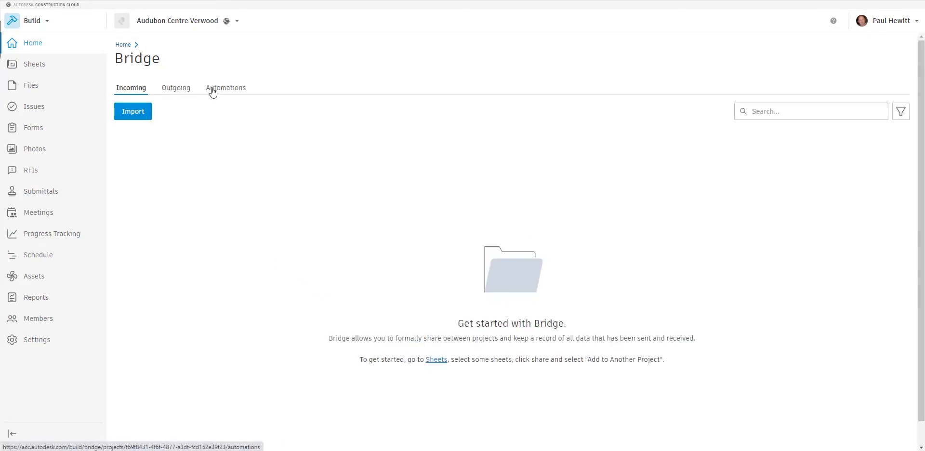
{"action": "left_click", "coordinate": [177, 88]}
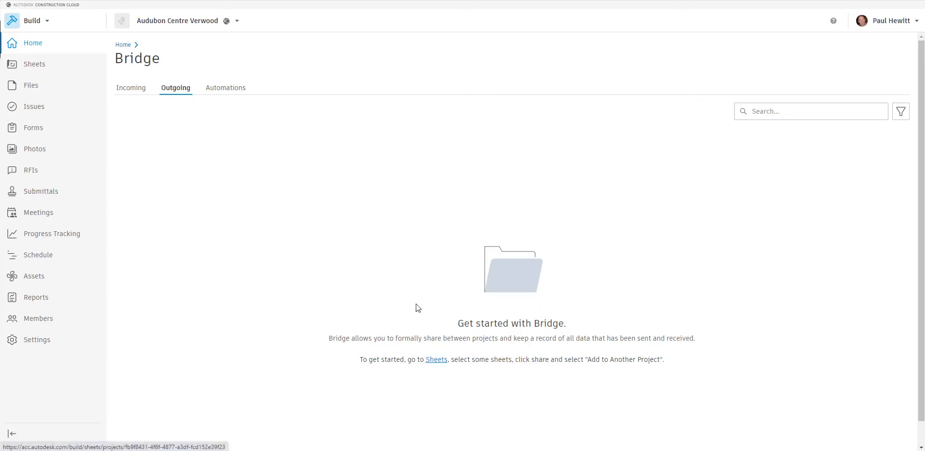
{"action": "left_click", "coordinate": [36, 67]}
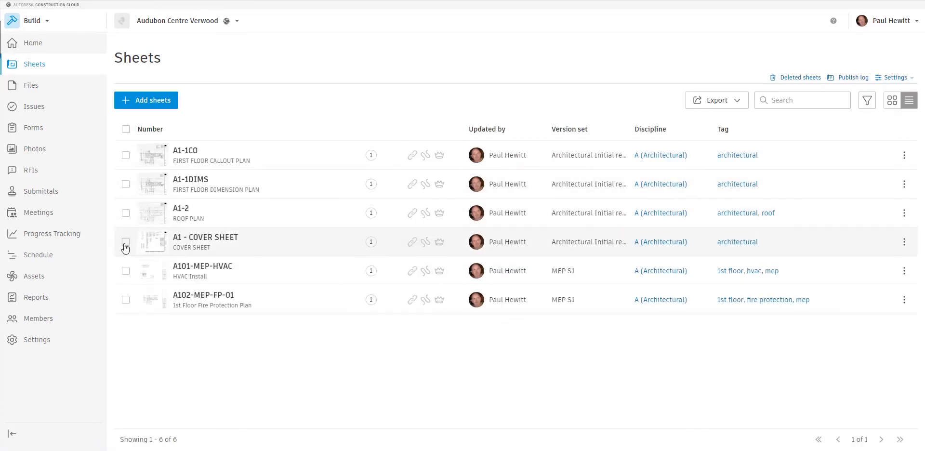
Select sheets A101-MEP-HVAC and A102-MEP-FP-01 and start sharing them.
{"action": "left_click", "coordinate": [125, 271]}
{"action": "left_click", "coordinate": [126, 299]}
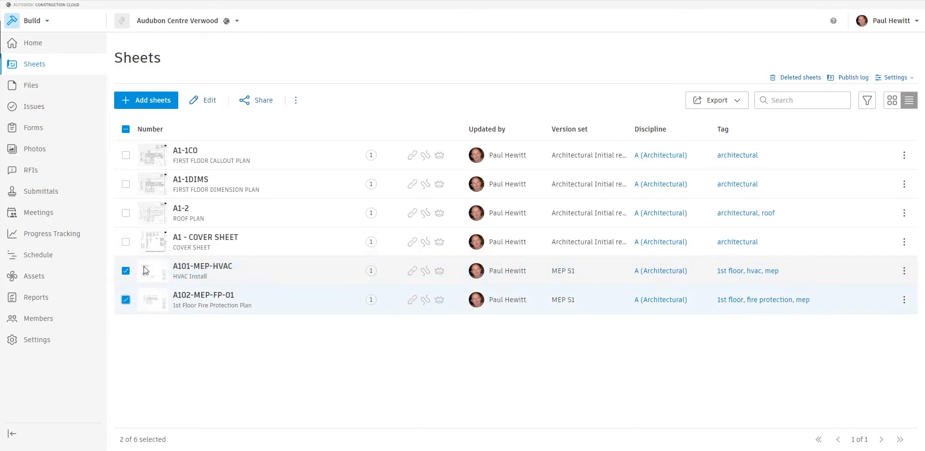
{"action": "left_click", "coordinate": [295, 101]}
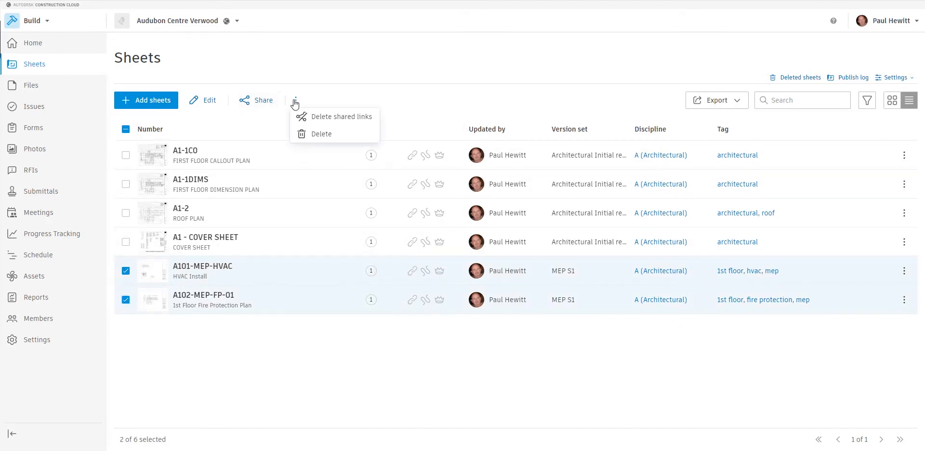
{"action": "left_click", "coordinate": [257, 101]}
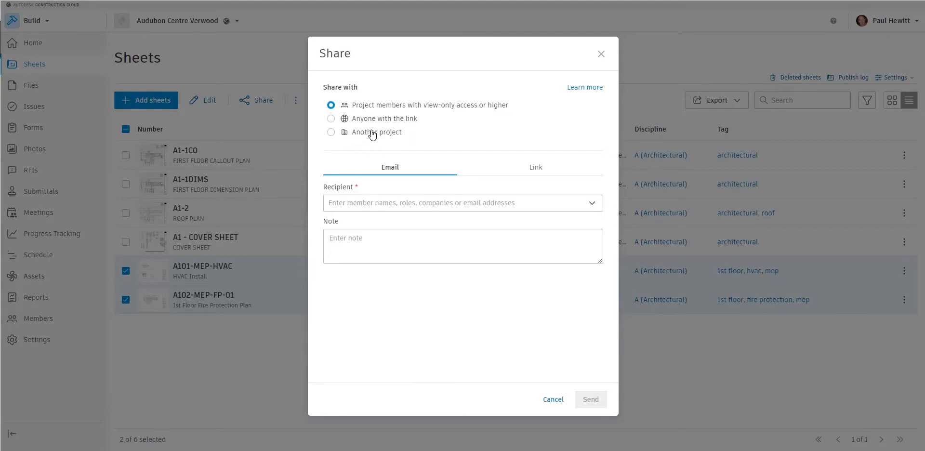
Share A101-MEP-HVAC and A102-MEP-FP-01 to Ferndown Hospital, auto-sending new sheet versions.
{"action": "left_click", "coordinate": [331, 132]}
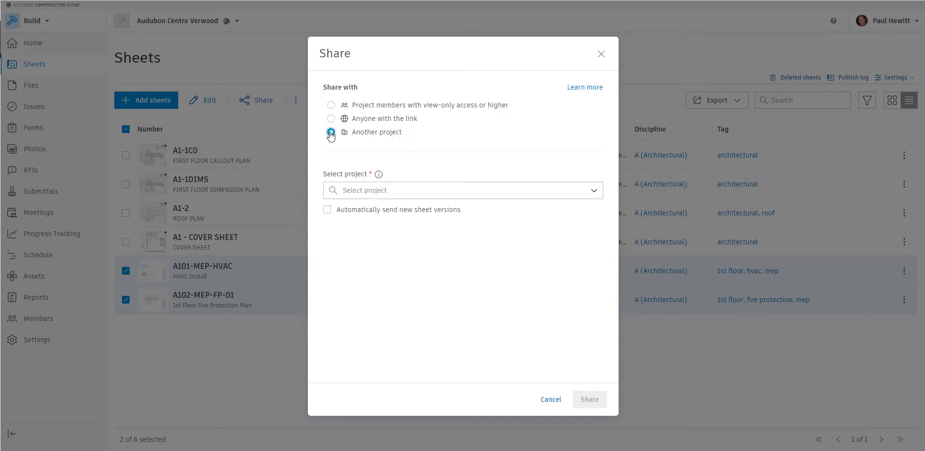
{"action": "left_click", "coordinate": [408, 191]}
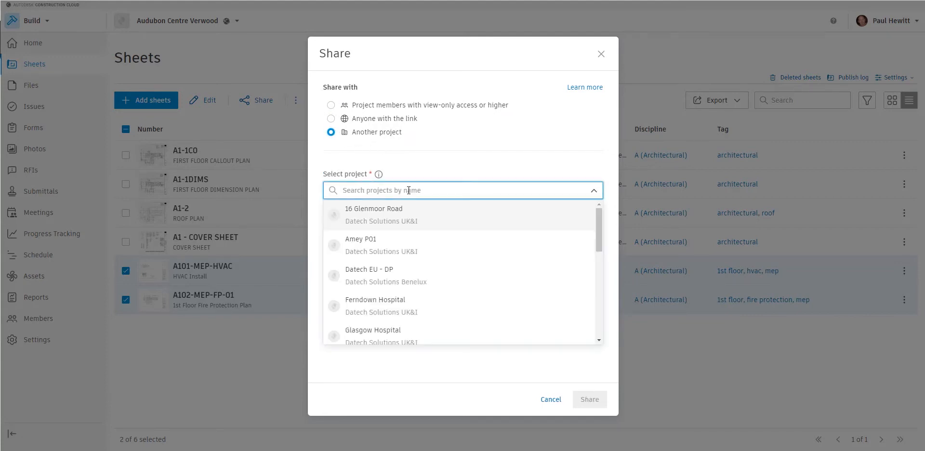
{"action": "left_click", "coordinate": [389, 311]}
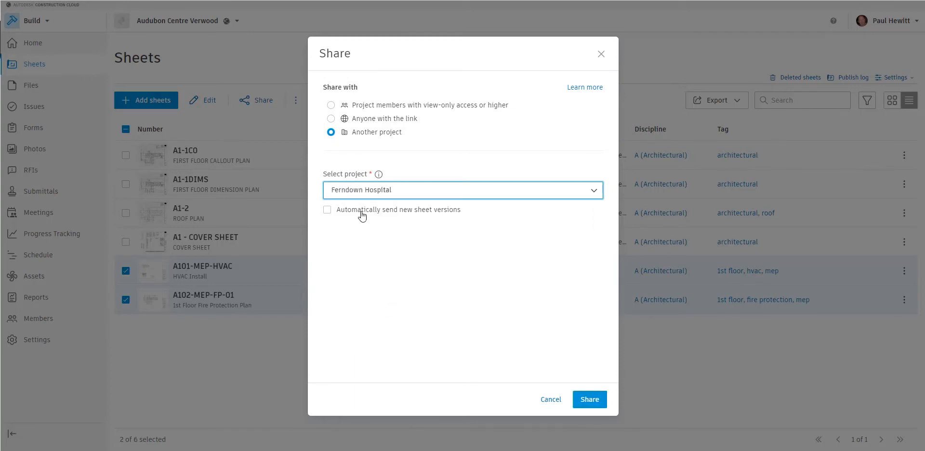
{"action": "left_click", "coordinate": [328, 211]}
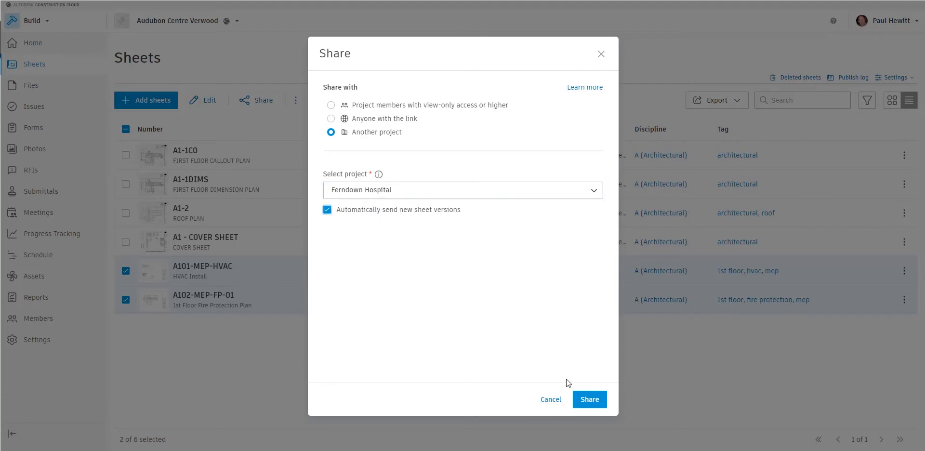
{"action": "left_click", "coordinate": [591, 400]}
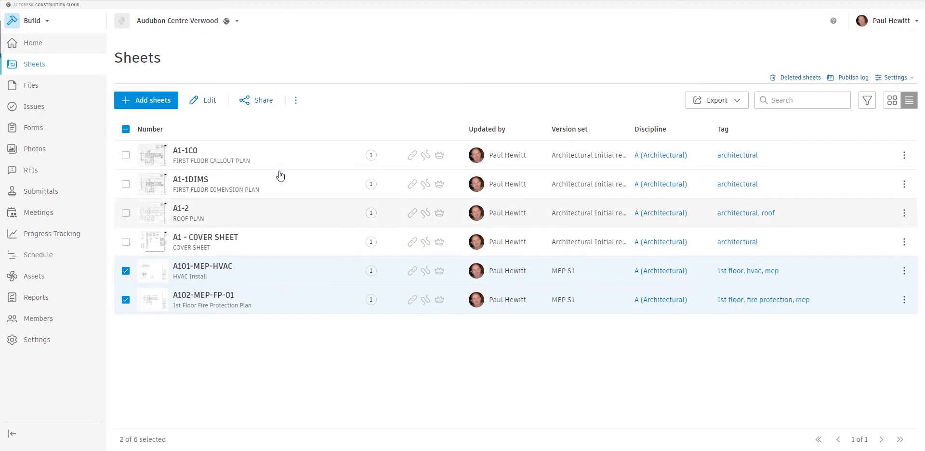
Switch the active project to Ferndown Hospital from the project list.
{"action": "left_click", "coordinate": [237, 23]}
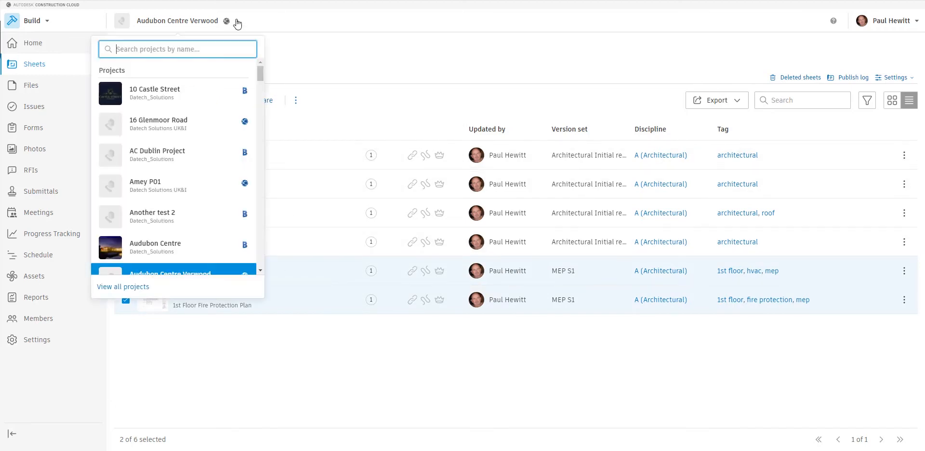
{"action": "scroll", "coordinate": [177, 174], "scroll_direction": "down", "scroll_amount": 4}
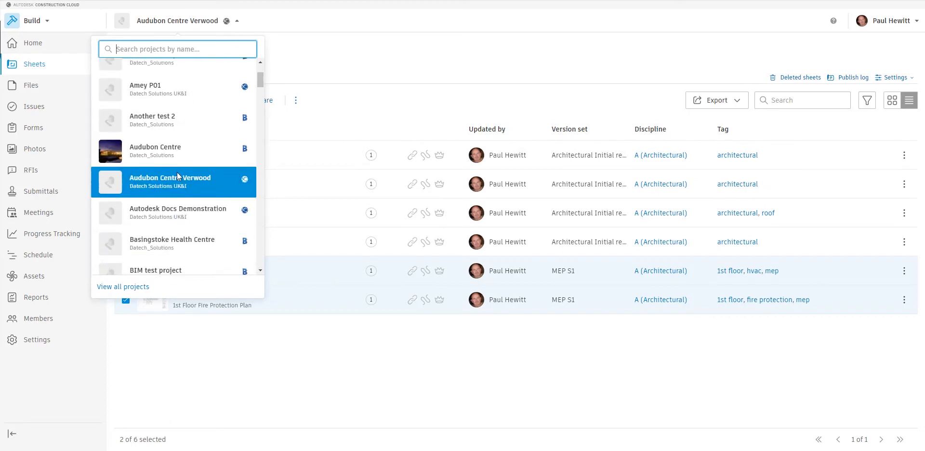
{"action": "scroll", "coordinate": [178, 178], "scroll_direction": "down", "scroll_amount": 8}
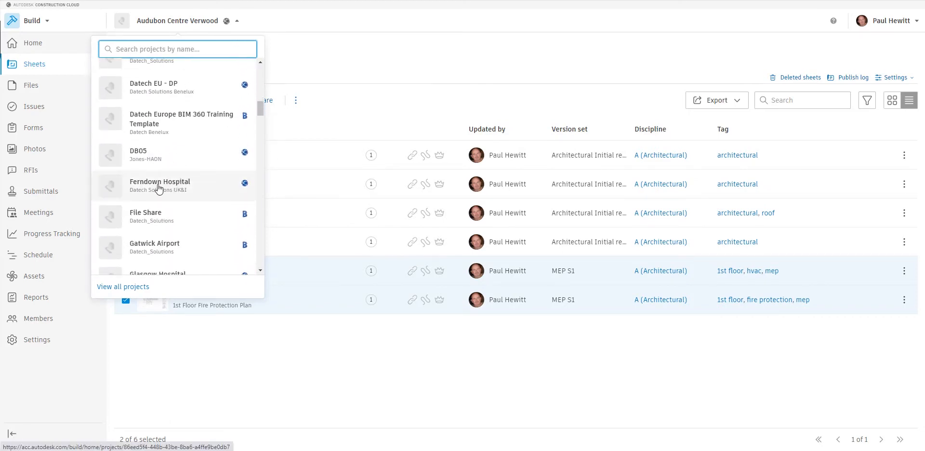
{"action": "left_click", "coordinate": [158, 188]}
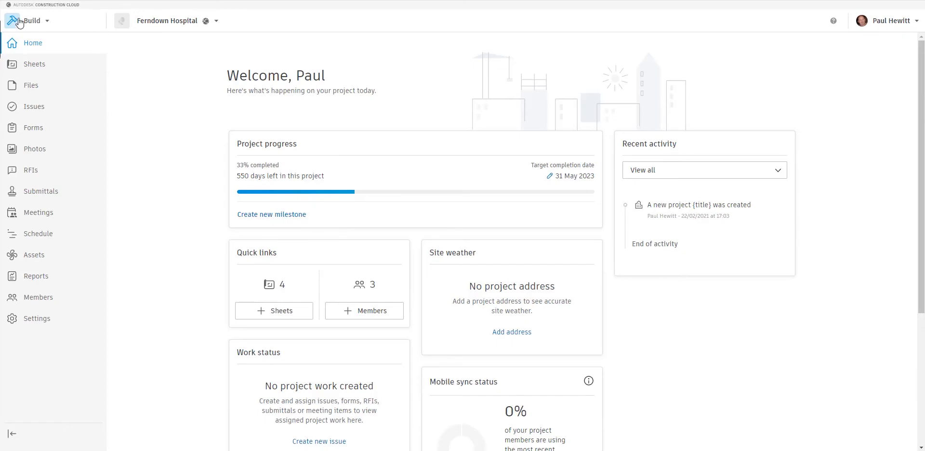
Open Ferndown Hospital's Bridge page and the November 28, 2021 incoming package to view A102-MEP-FP-01.
{"action": "scroll", "coordinate": [426, 330], "scroll_direction": "down", "scroll_amount": 4}
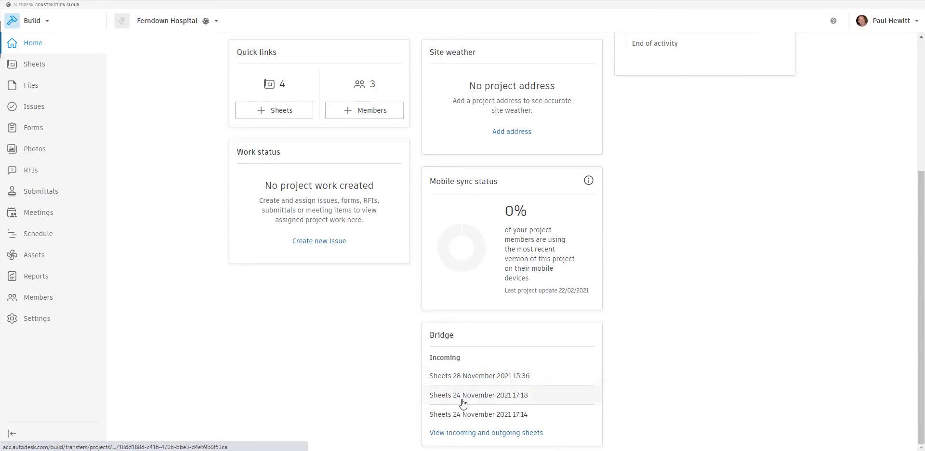
{"action": "left_click", "coordinate": [456, 433]}
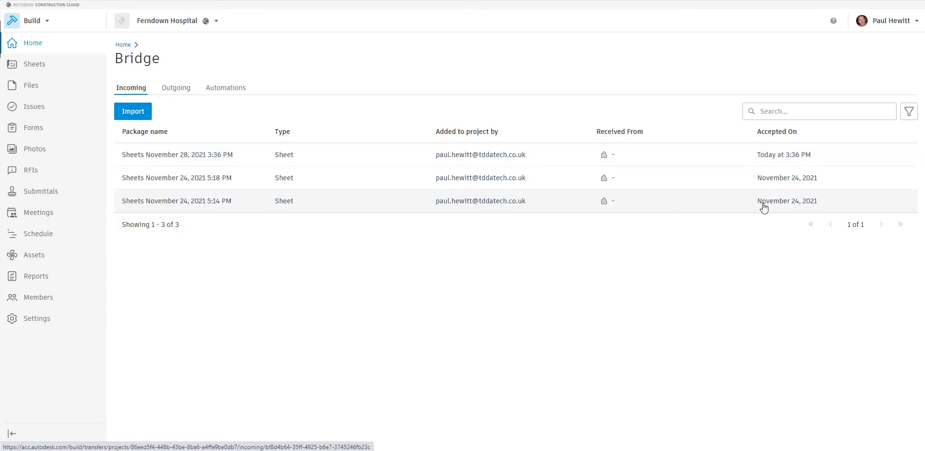
{"action": "left_click", "coordinate": [171, 156]}
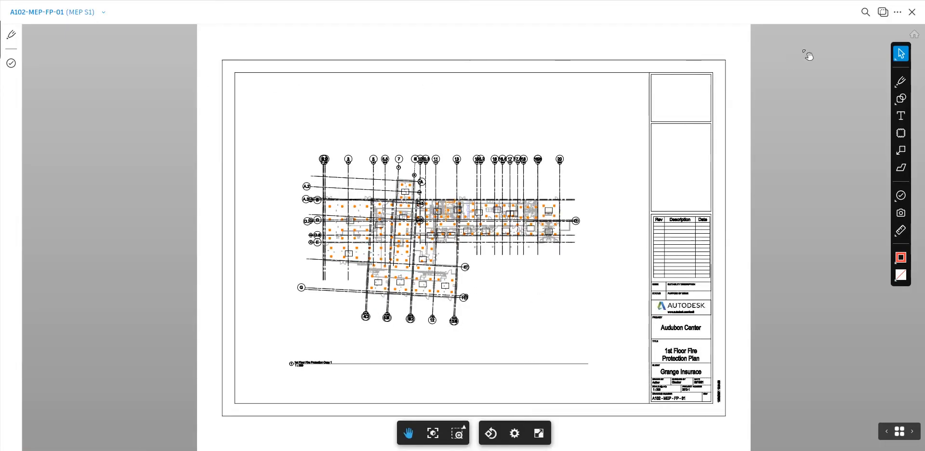
Close the A102-MEP-FP-01 viewer to see the four-sheet Sheets list.
{"action": "left_click", "coordinate": [912, 13]}
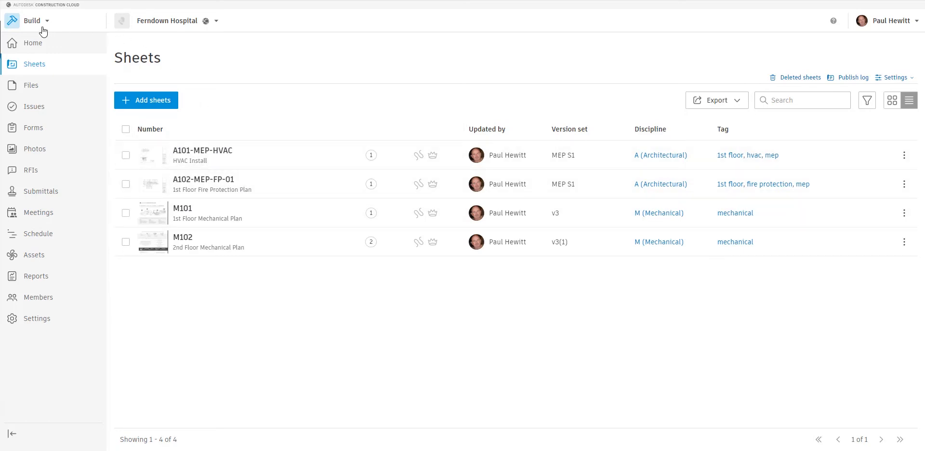
Return to Ferndown Hospital's home dashboard and open its Bridge incoming and outgoing sheets page.
{"action": "left_click", "coordinate": [35, 44]}
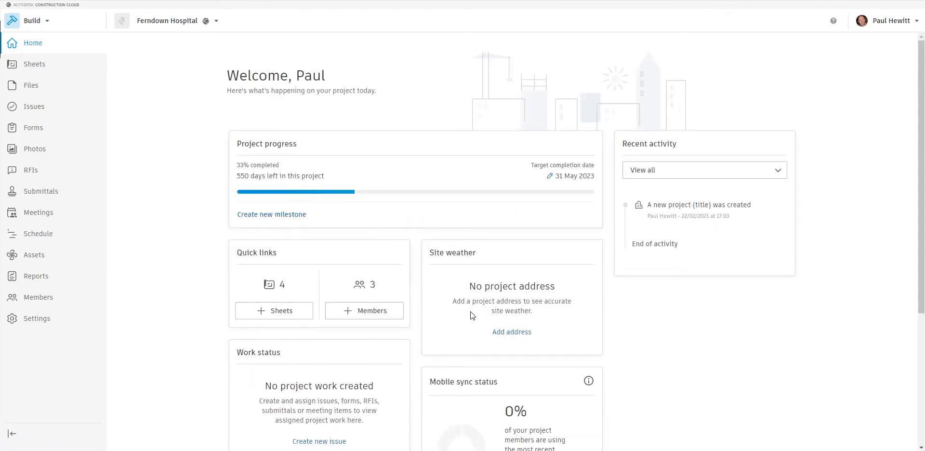
{"action": "scroll", "coordinate": [471, 312], "scroll_direction": "down", "scroll_amount": 4}
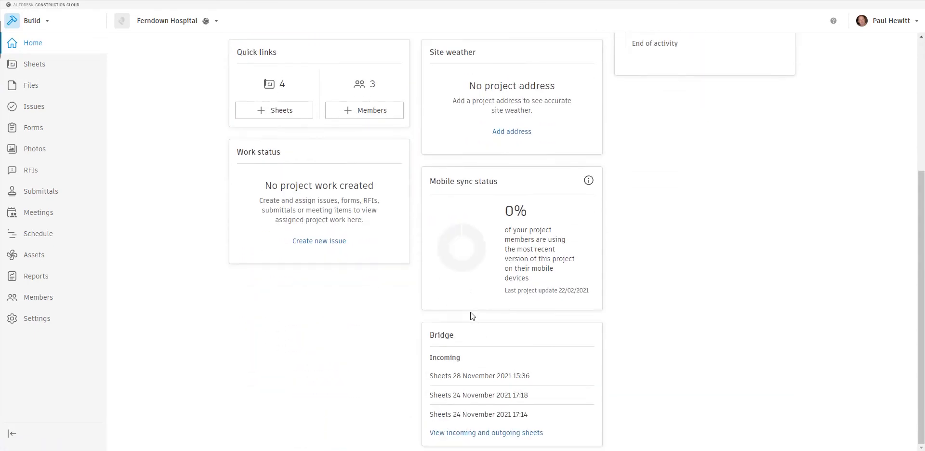
{"action": "left_click", "coordinate": [473, 434]}
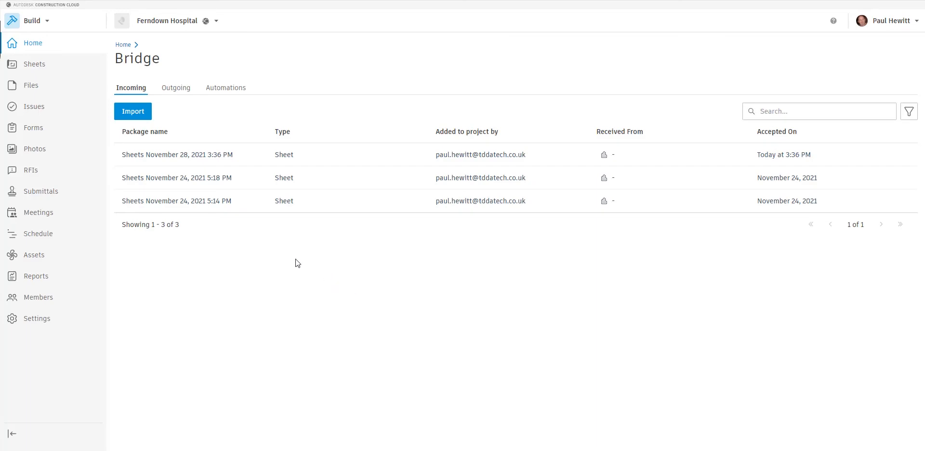
Start an import with Audubon Centre Verwood as the source project.
{"action": "left_click", "coordinate": [131, 114]}
{"action": "left_click", "coordinate": [424, 118]}
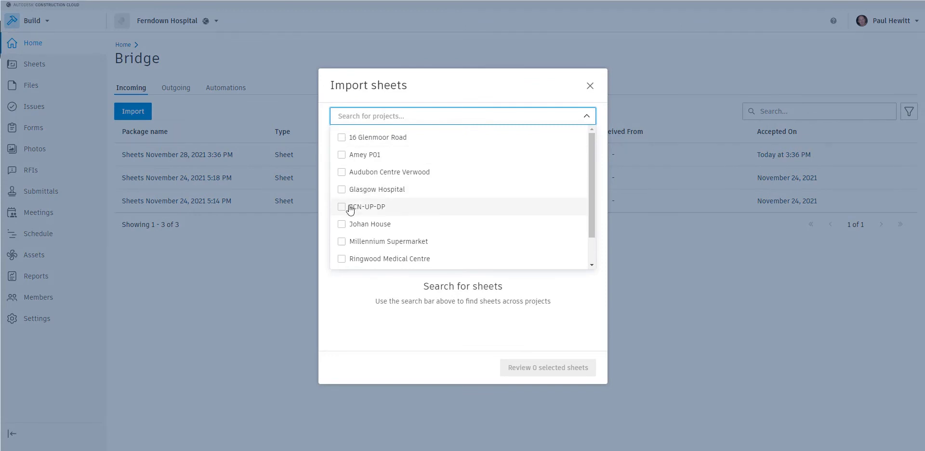
{"action": "left_click", "coordinate": [403, 174]}
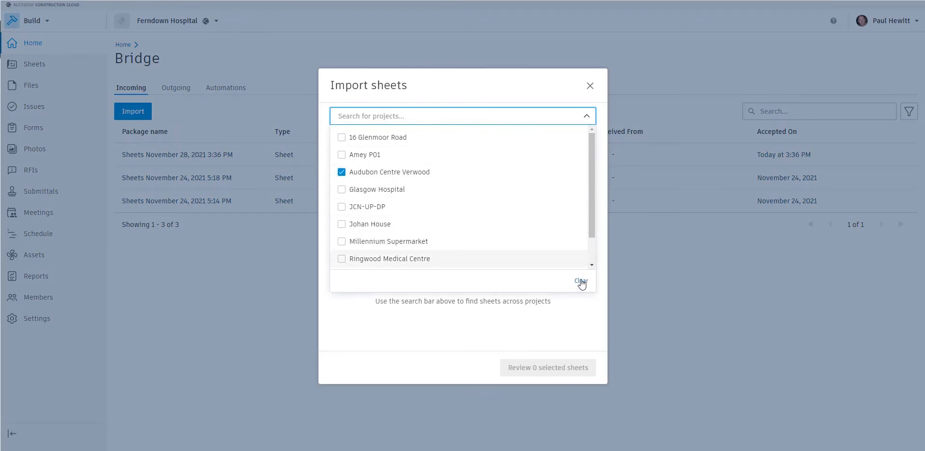
{"action": "left_click", "coordinate": [584, 315]}
Search 'Co', select A1 - COVER SHEET, review and import the one sheet.
{"action": "left_click", "coordinate": [366, 139]}
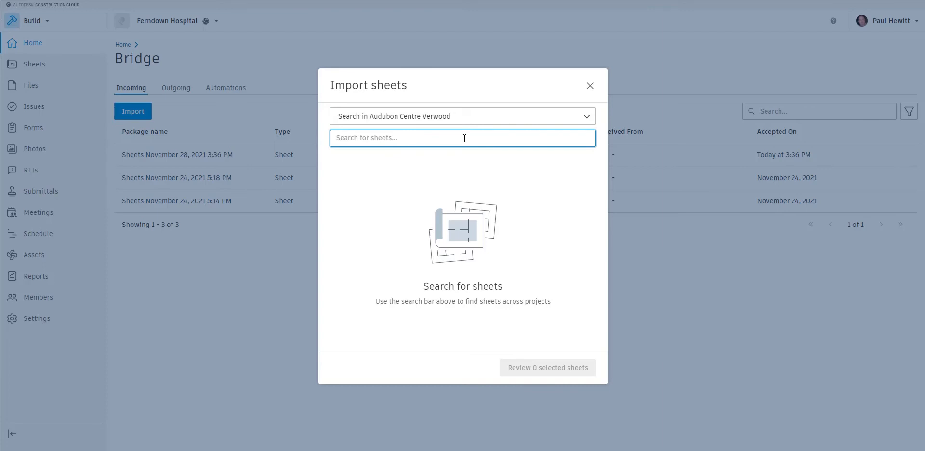
{"action": "type", "text": "Cover"}
{"action": "key", "text": "Return"}
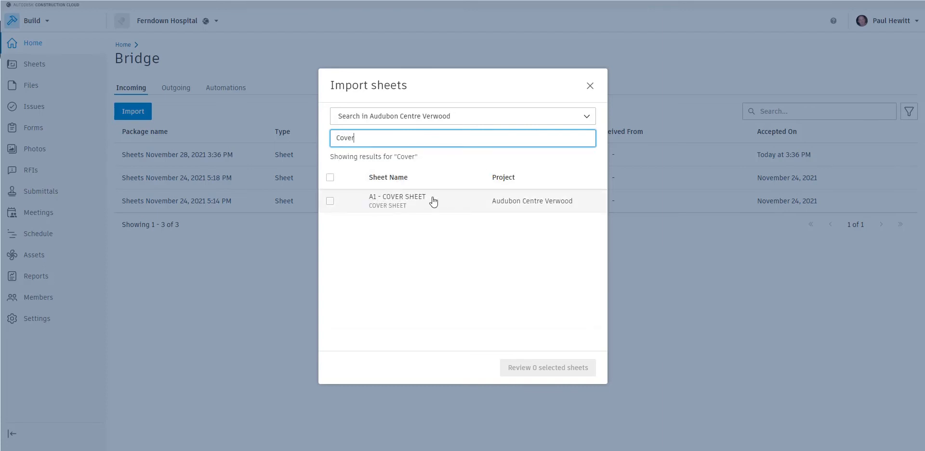
{"action": "left_click", "coordinate": [333, 202]}
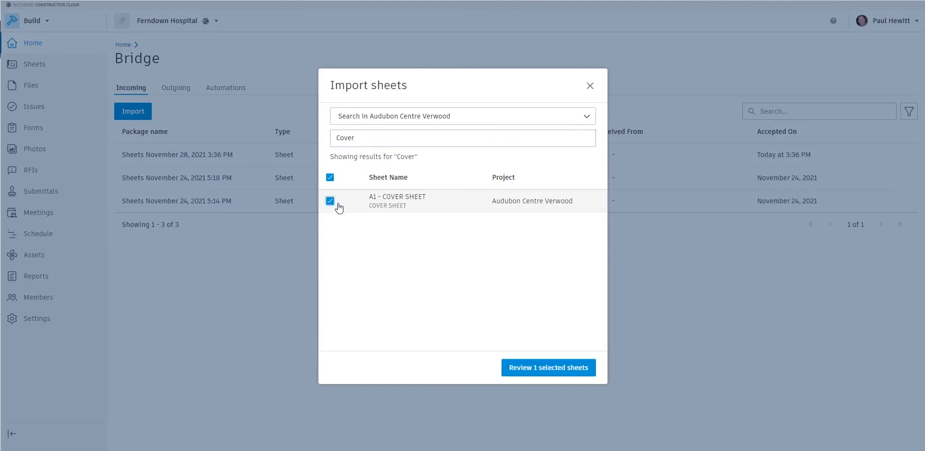
{"action": "left_click", "coordinate": [559, 371]}
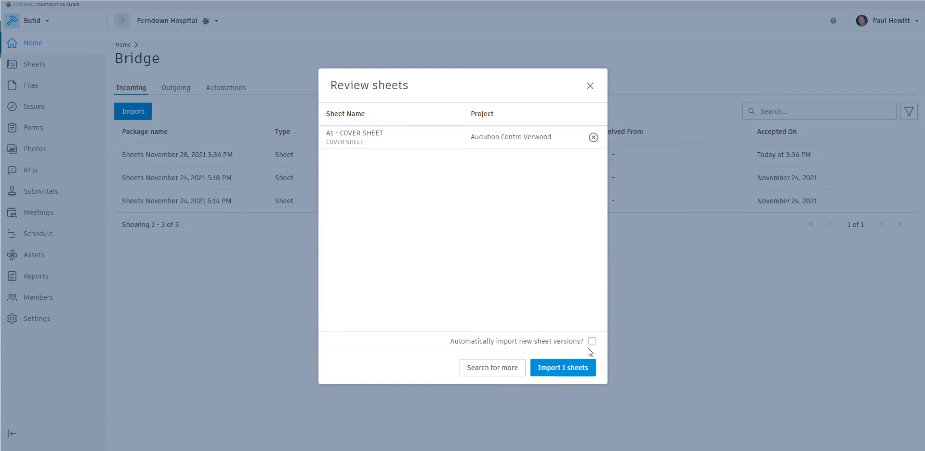
{"action": "left_click", "coordinate": [565, 370]}
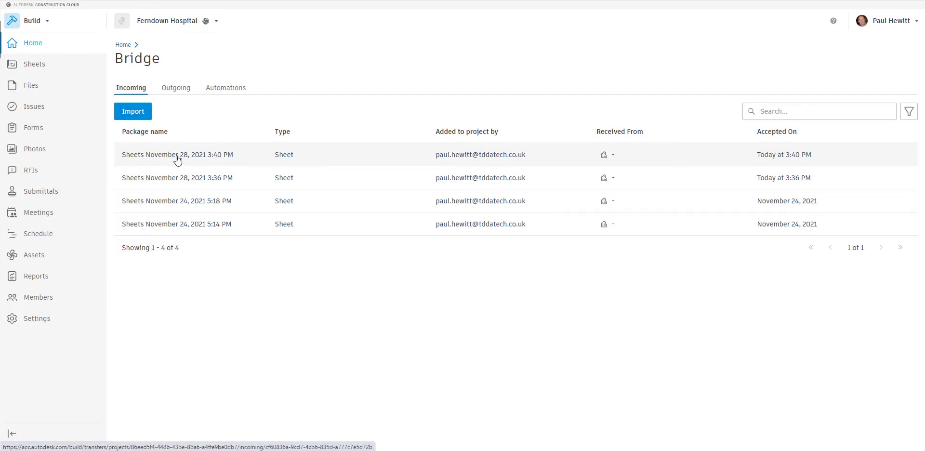
Open Manage automations for the Audubon Centre Verwood row on the Automations tab.
{"action": "left_click", "coordinate": [218, 91]}
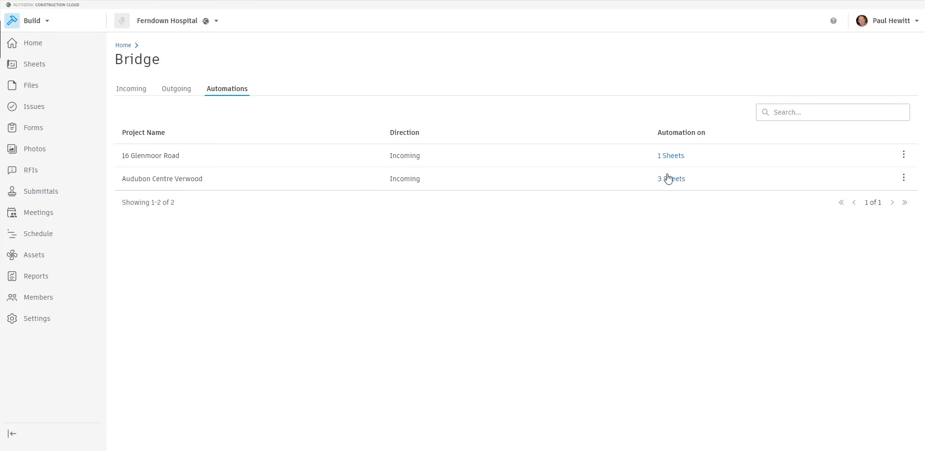
{"action": "left_click", "coordinate": [903, 178]}
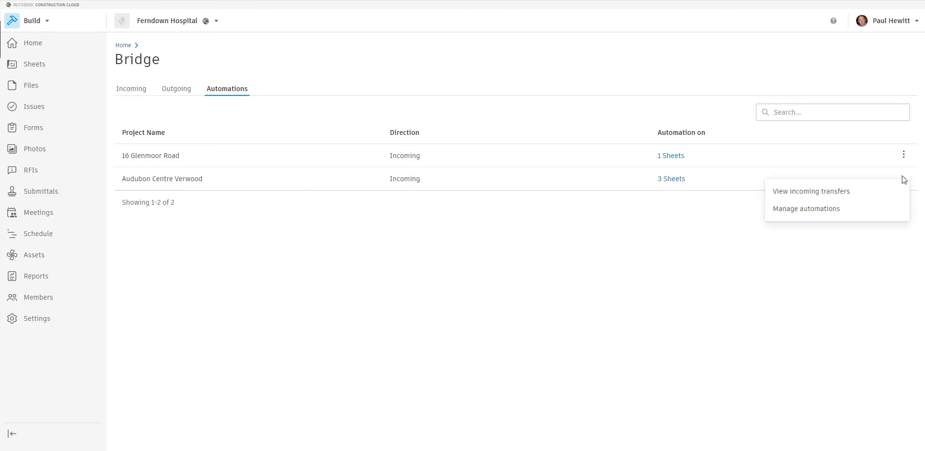
{"action": "left_click", "coordinate": [822, 208]}
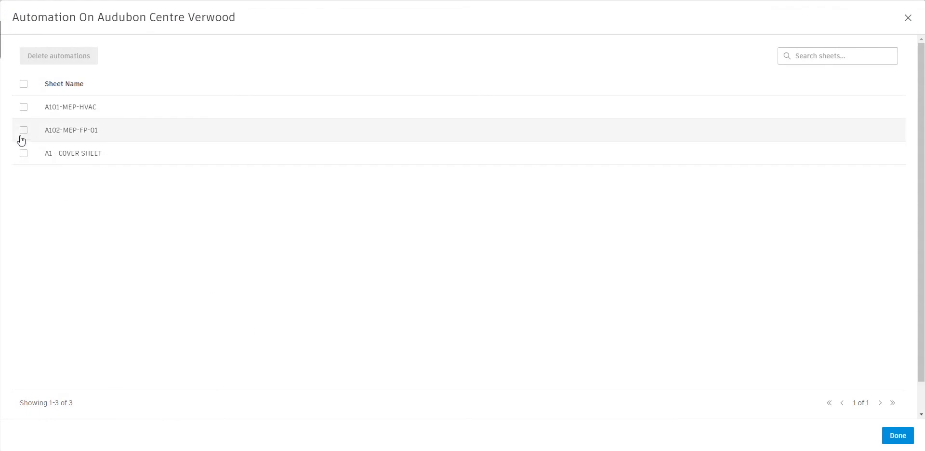
Delete the automation on A1 - COVER SHEET, leaving Audubon Centre Verwood automating 2 sheets.
{"action": "left_click", "coordinate": [23, 131]}
{"action": "left_click", "coordinate": [24, 108]}
{"action": "left_click", "coordinate": [23, 131]}
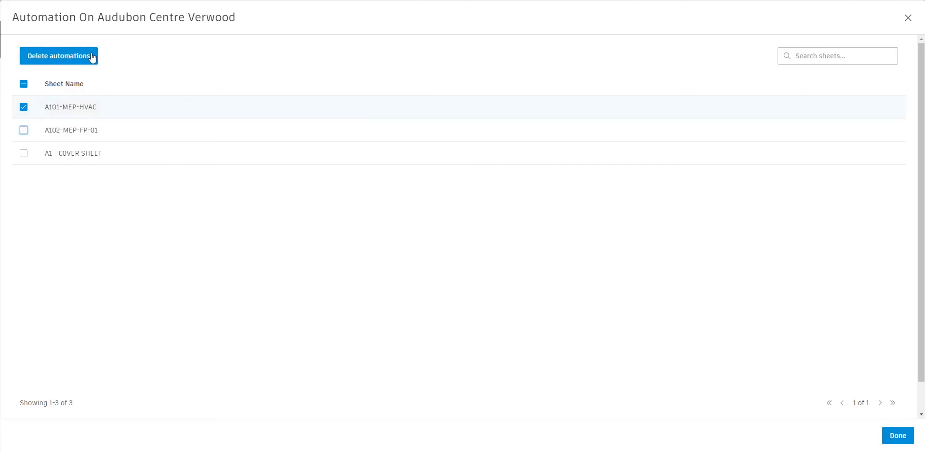
{"action": "left_click", "coordinate": [24, 107]}
{"action": "left_click", "coordinate": [24, 153]}
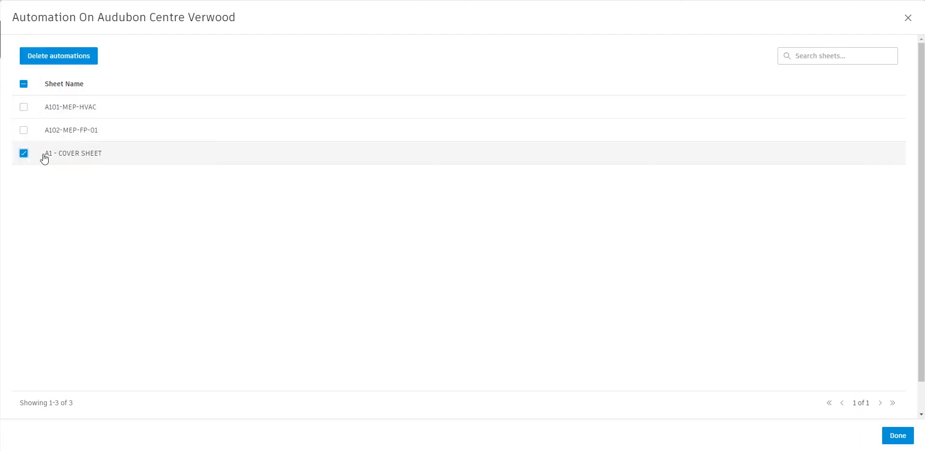
{"action": "left_click", "coordinate": [67, 61]}
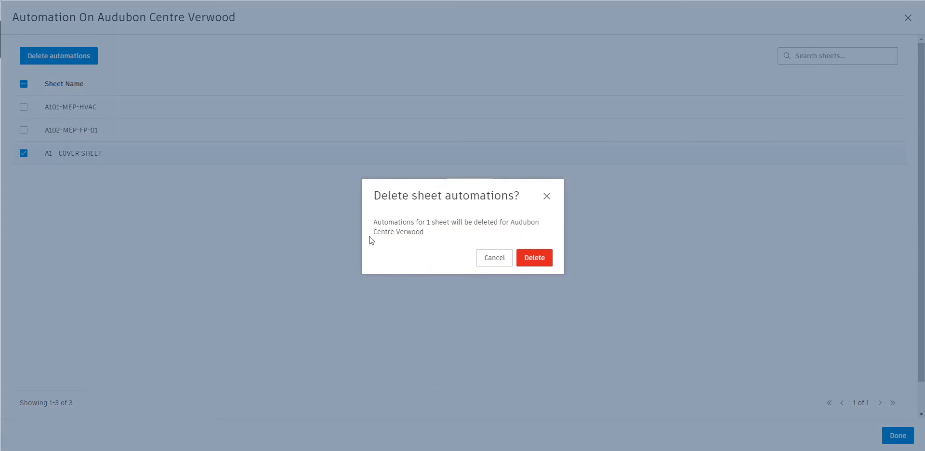
{"action": "left_click", "coordinate": [532, 261]}
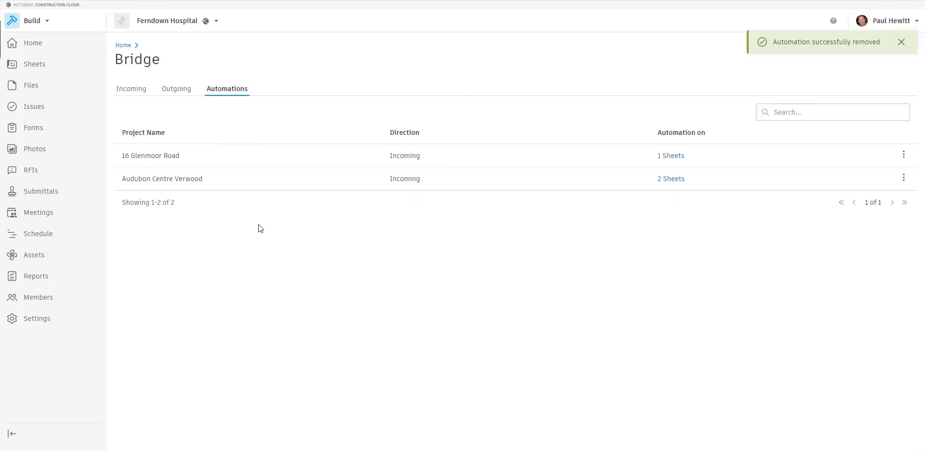
View A1 - COVER SHEET from the 3:40 PM incoming package, then close the viewer.
{"action": "left_click", "coordinate": [125, 91]}
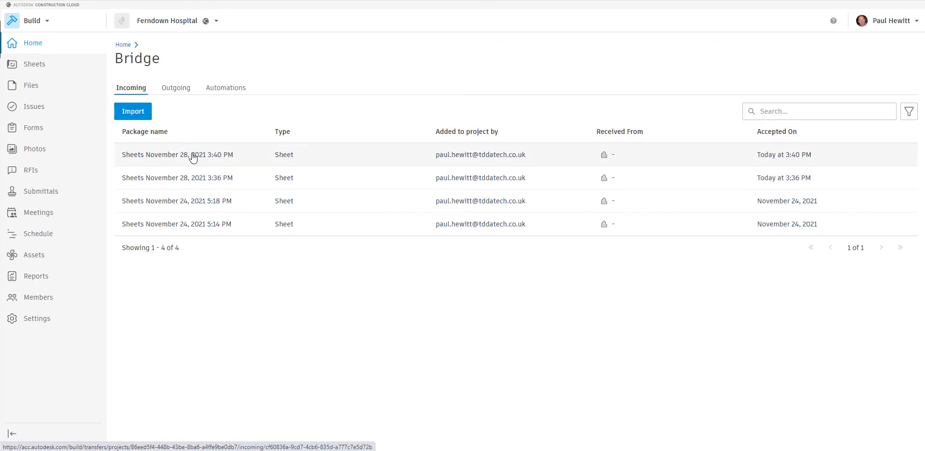
{"action": "left_click", "coordinate": [194, 158]}
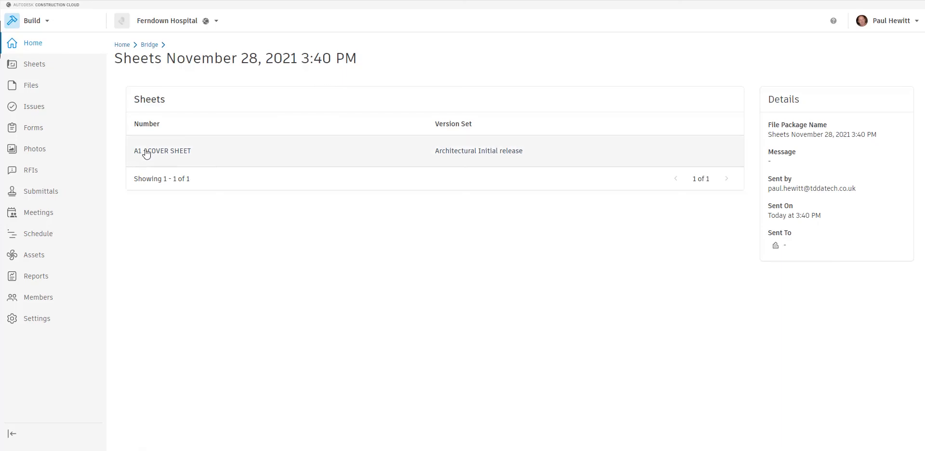
{"action": "left_click", "coordinate": [168, 154]}
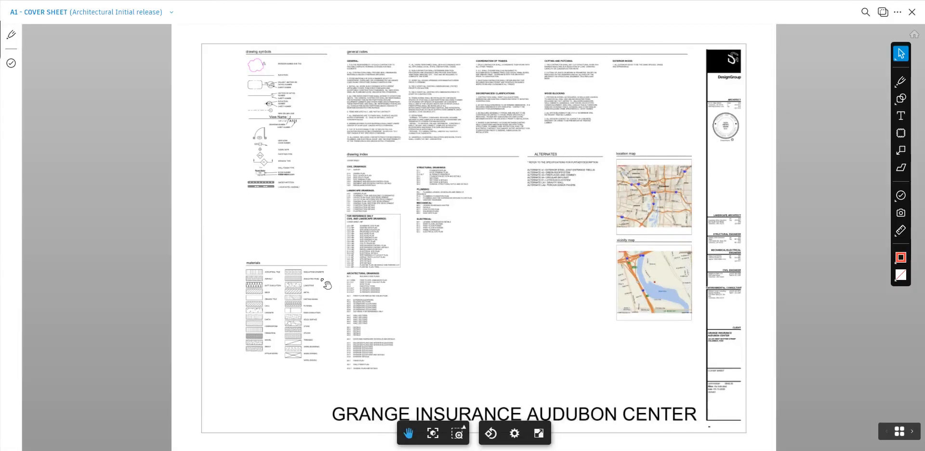
{"action": "left_click", "coordinate": [912, 12]}
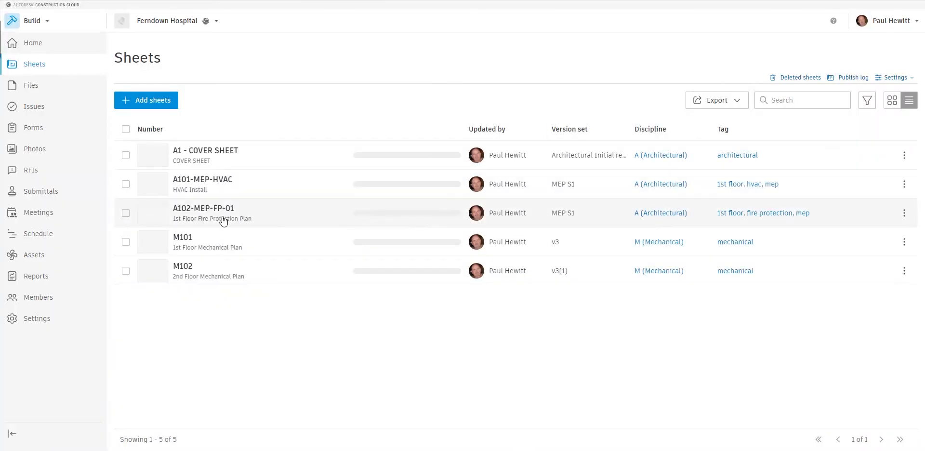